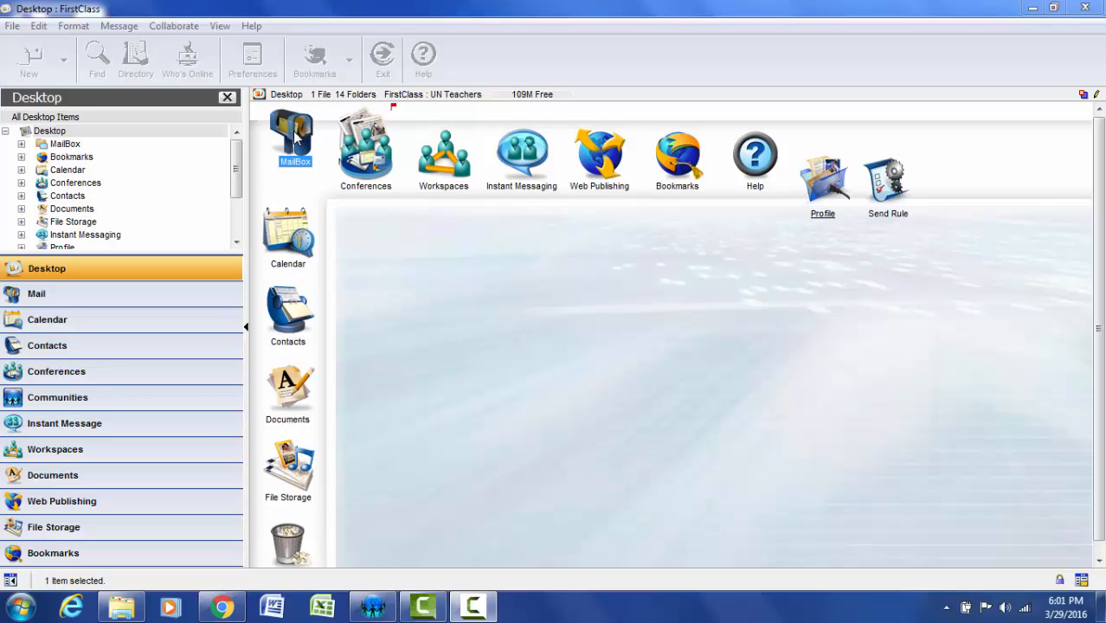
Create a new folder in the MailBox, name it SENT ITEMS, and close the MailBox
double_click(292, 132)
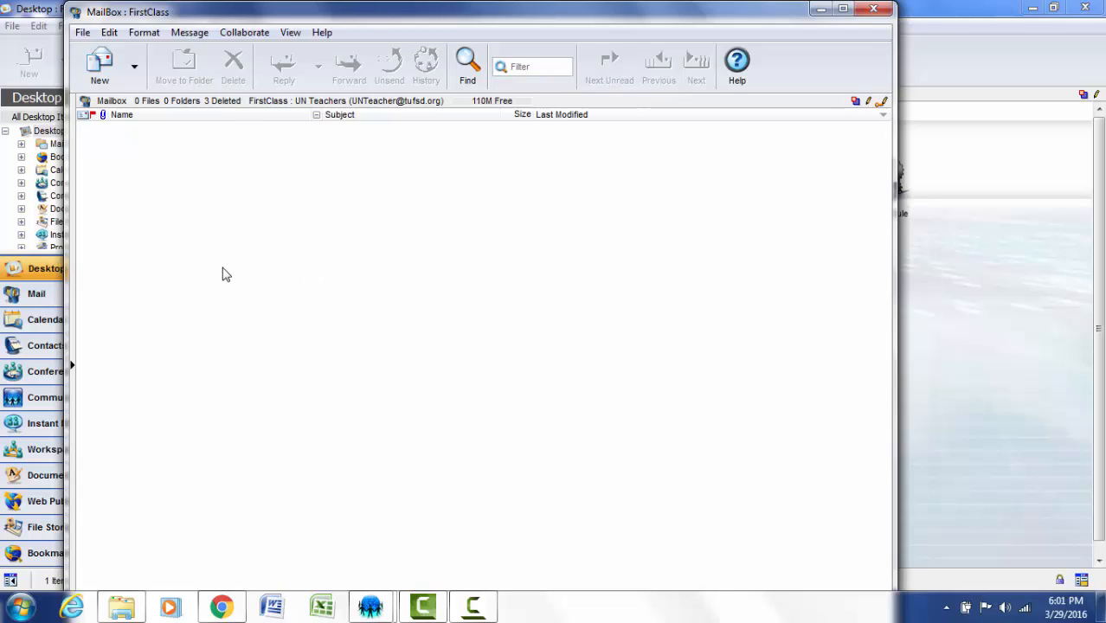
right_click(239, 227)
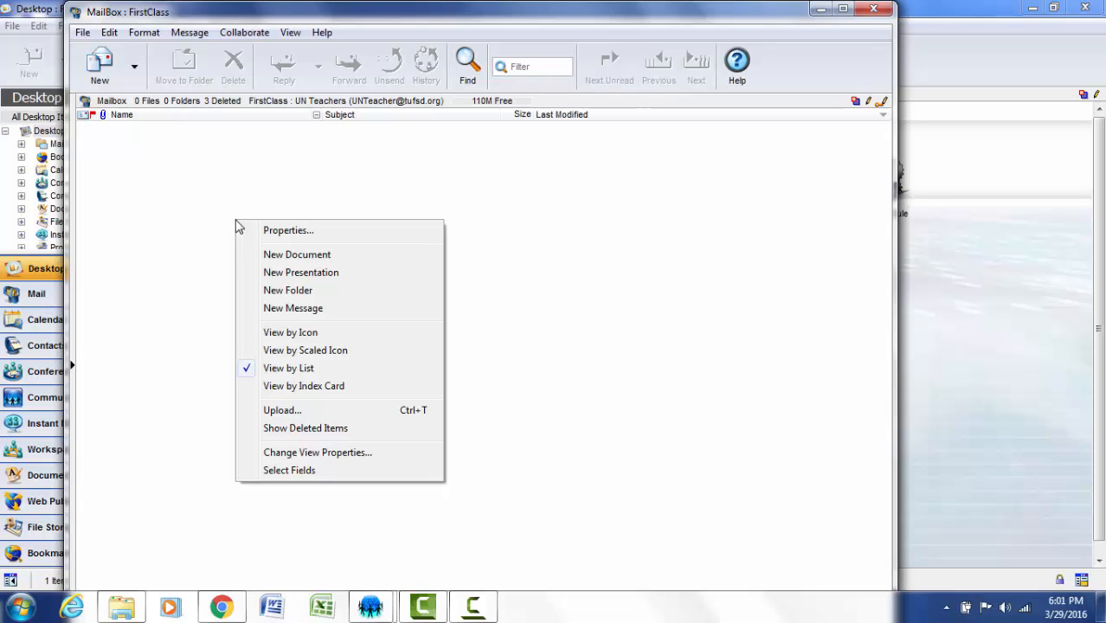
left_click(274, 293)
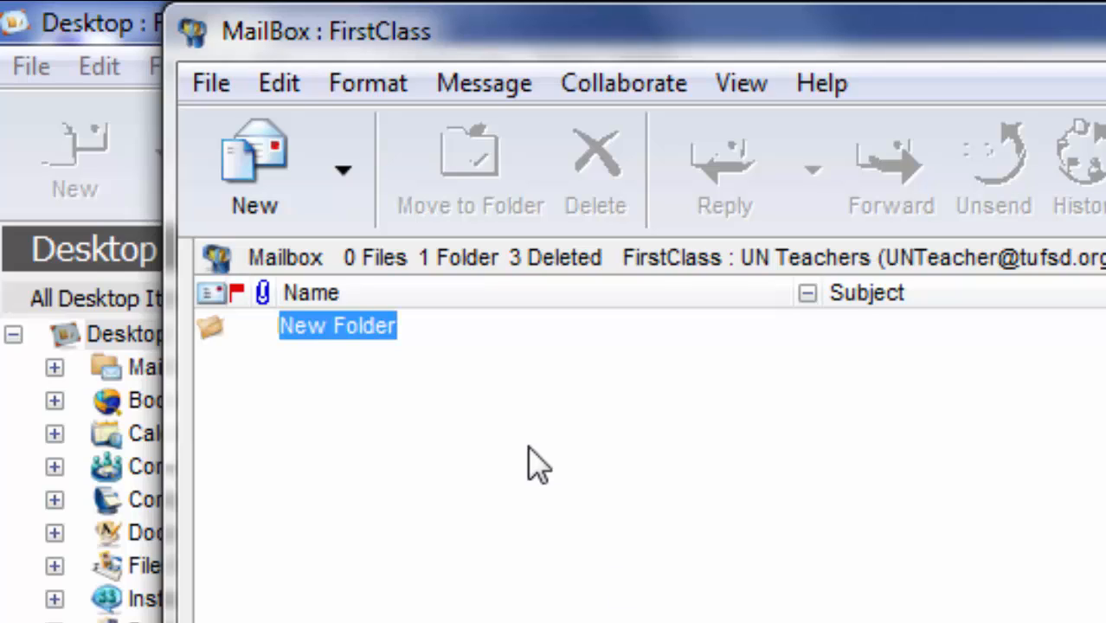
left_click(321, 328)
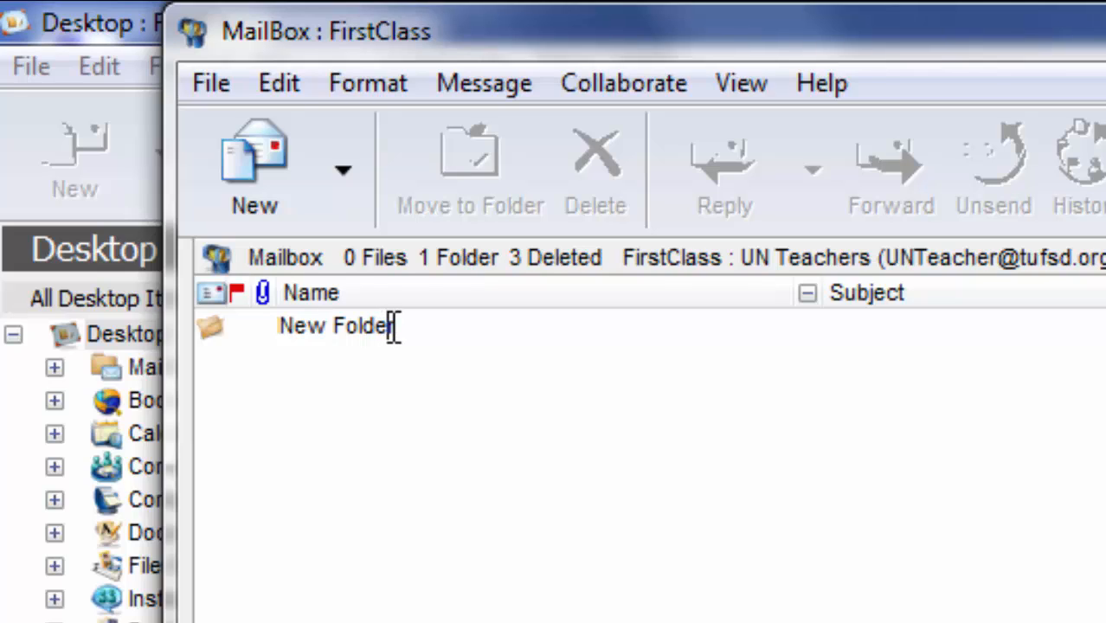
left_click_drag(394, 329, 291, 334)
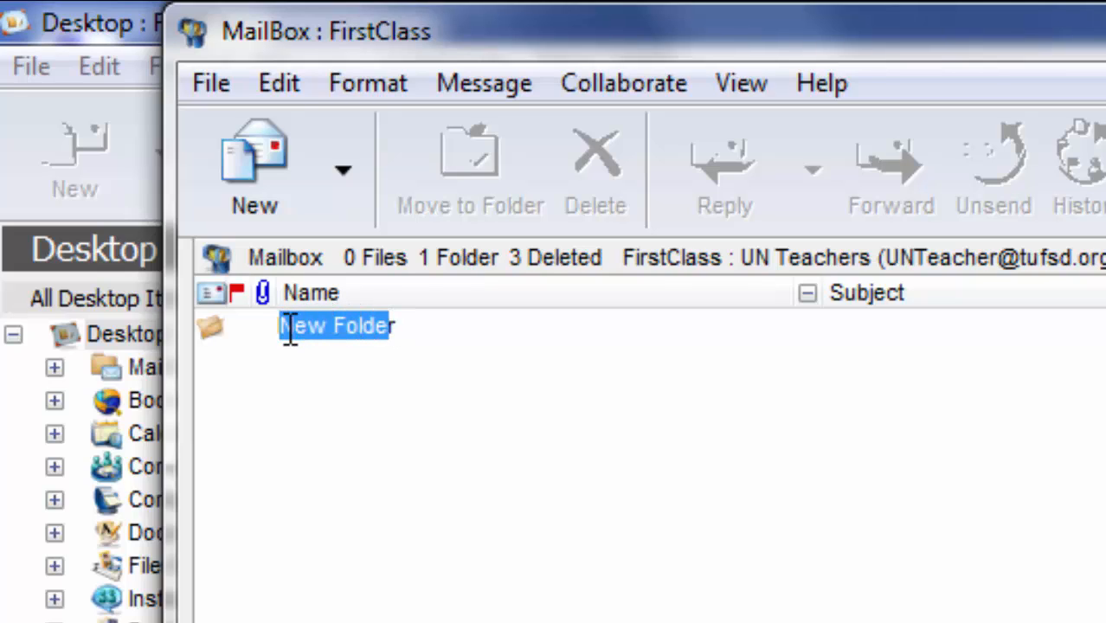
key("BackSpace")
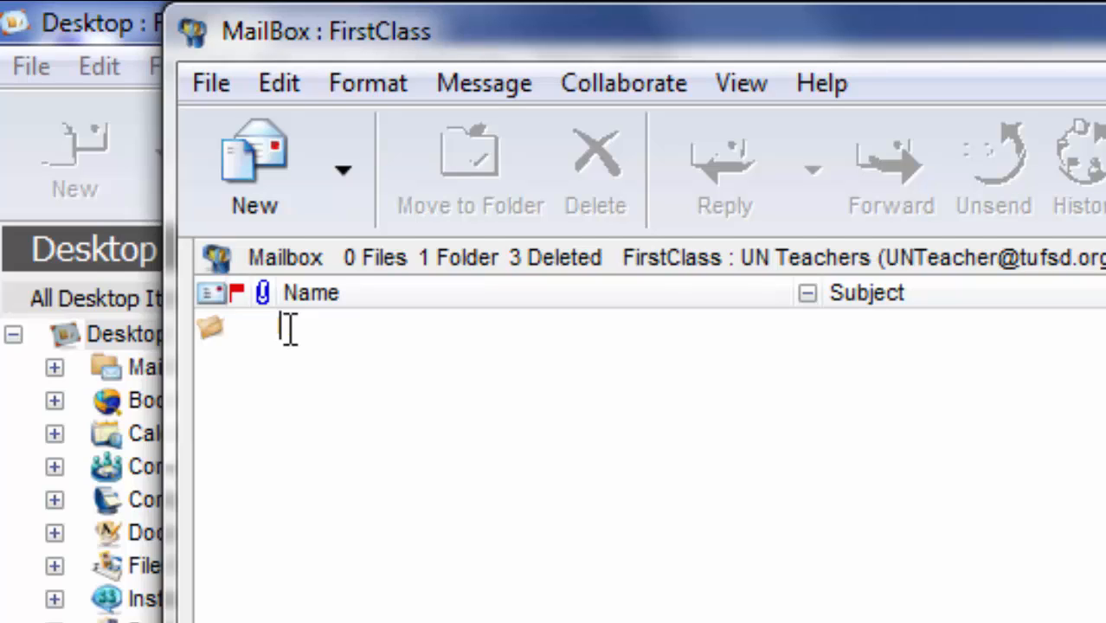
type("SENT ITEMS")
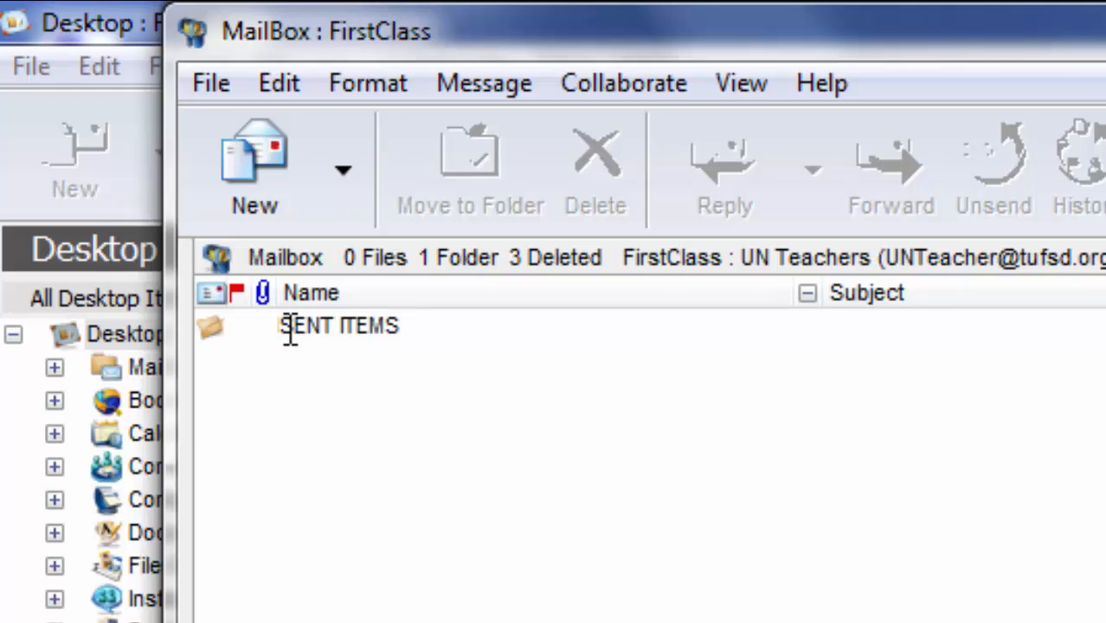
key("Return")
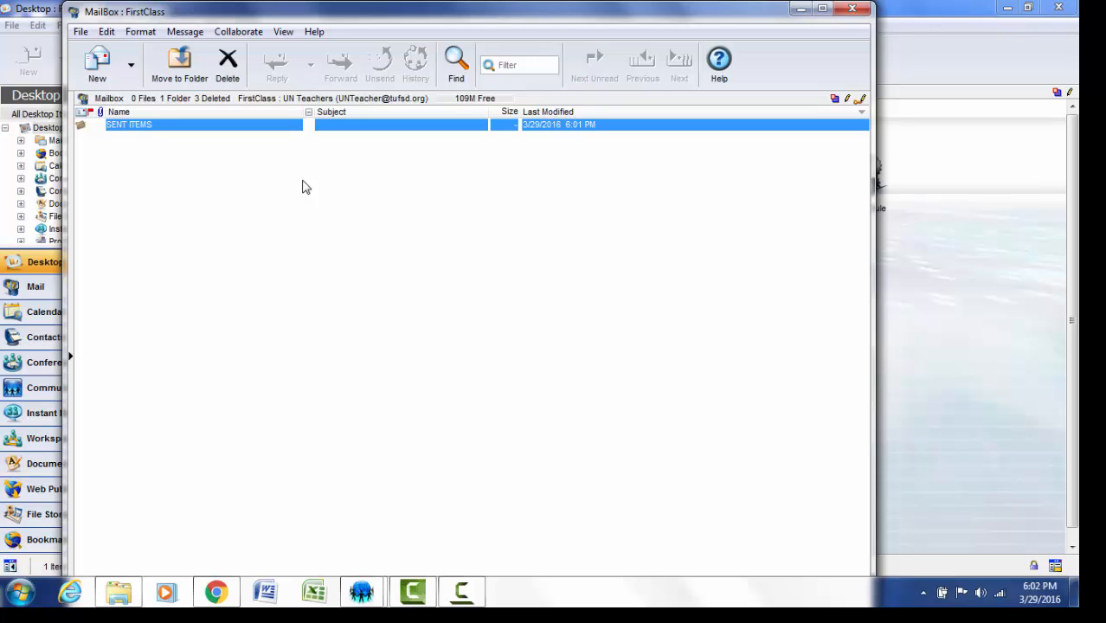
left_click(851, 11)
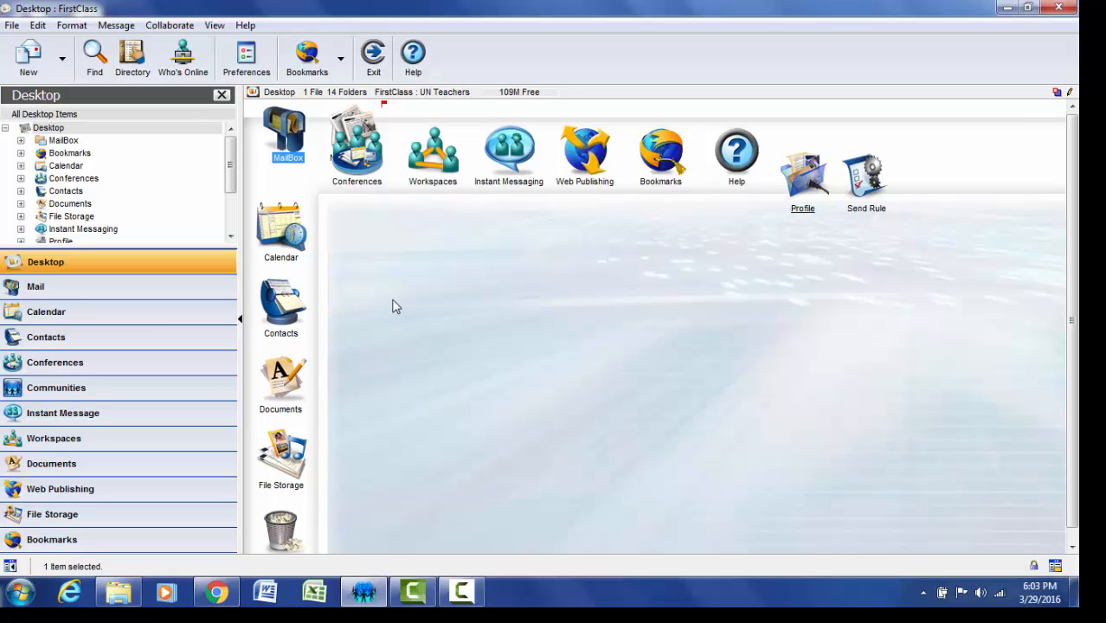
Open the Mailbox Rules from the Messaging mail rules in the preferences
left_click(38, 26)
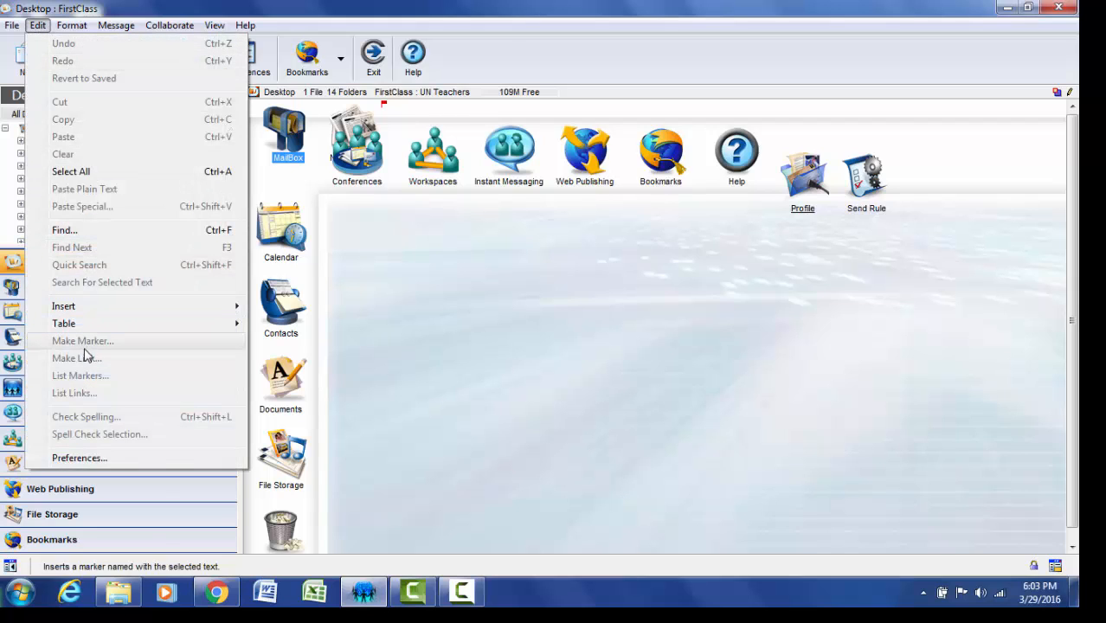
left_click(80, 458)
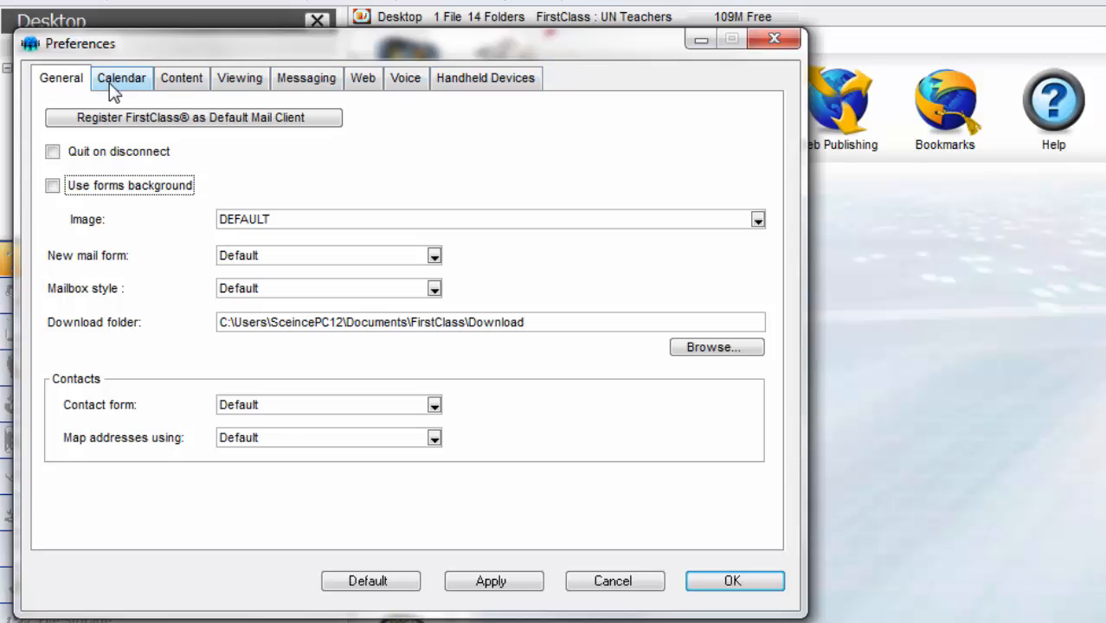
left_click(305, 85)
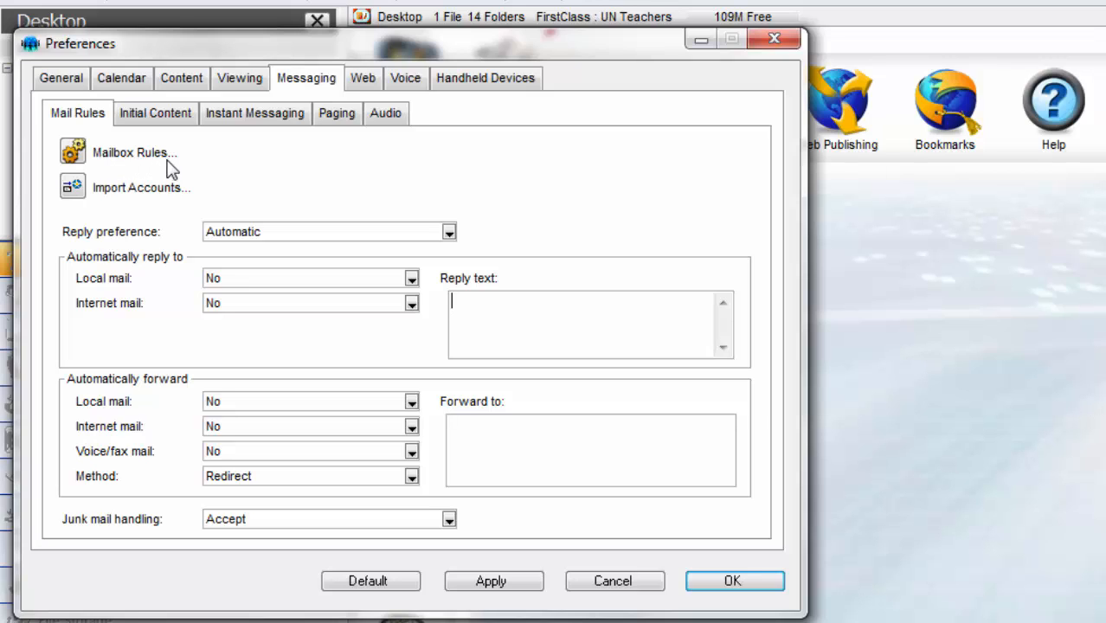
left_click(71, 161)
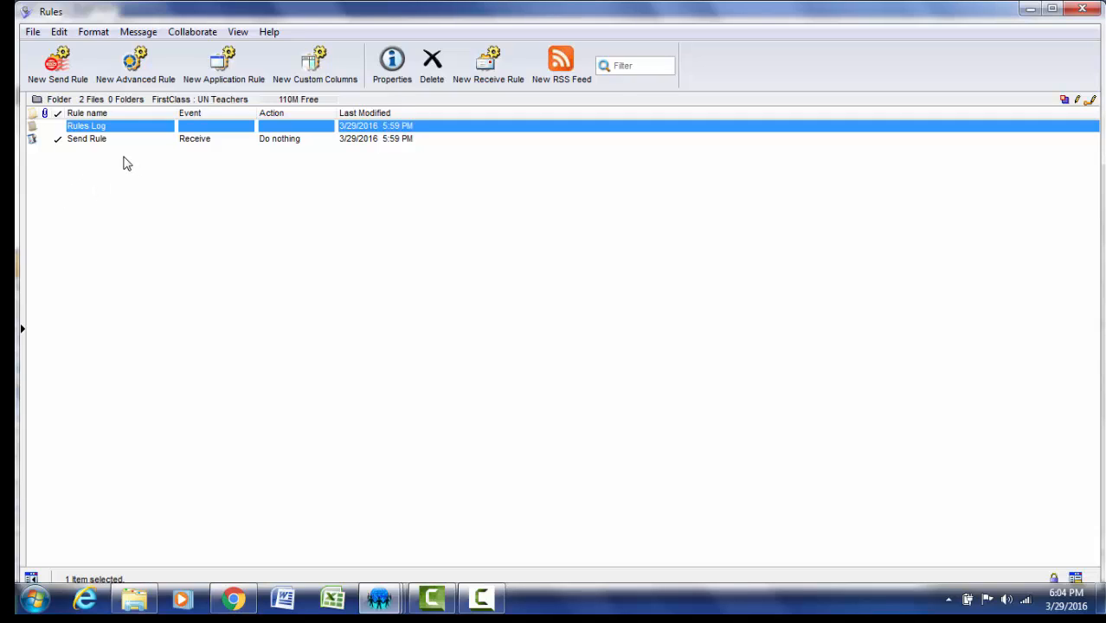
Create and save a send rule that always files the local copy in SENT ITEMS, then close the rules and preferences
left_click(54, 80)
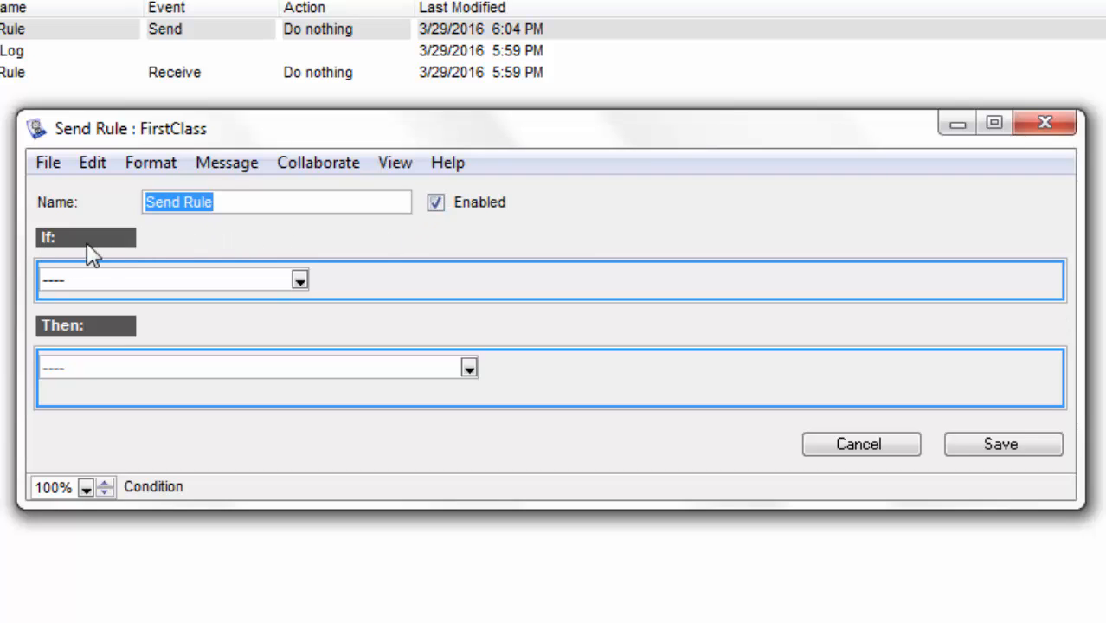
left_click(299, 281)
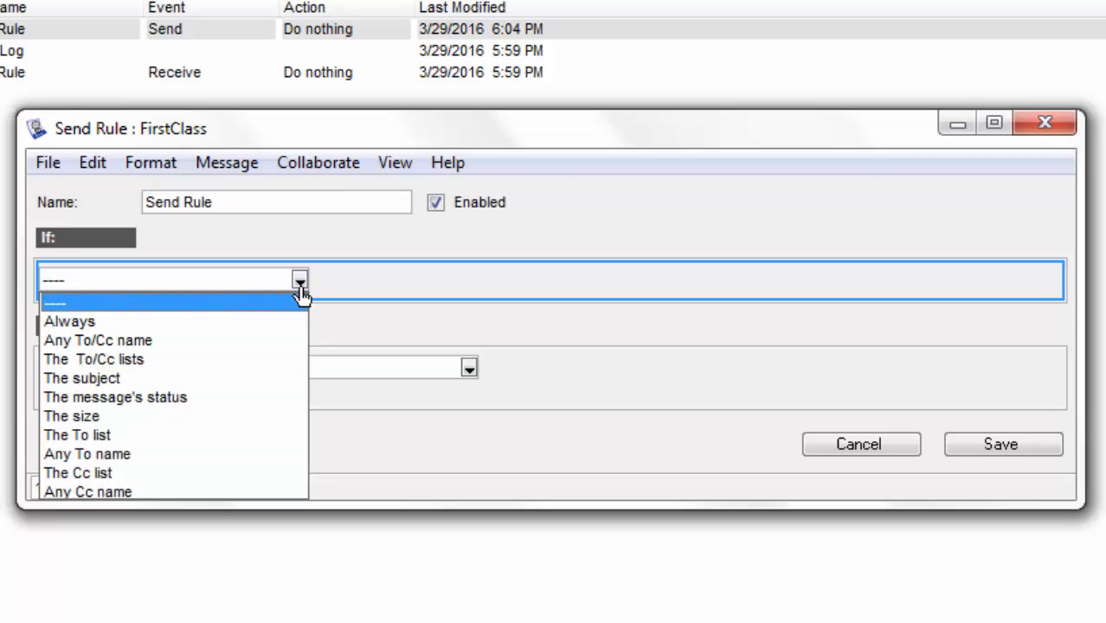
left_click(76, 322)
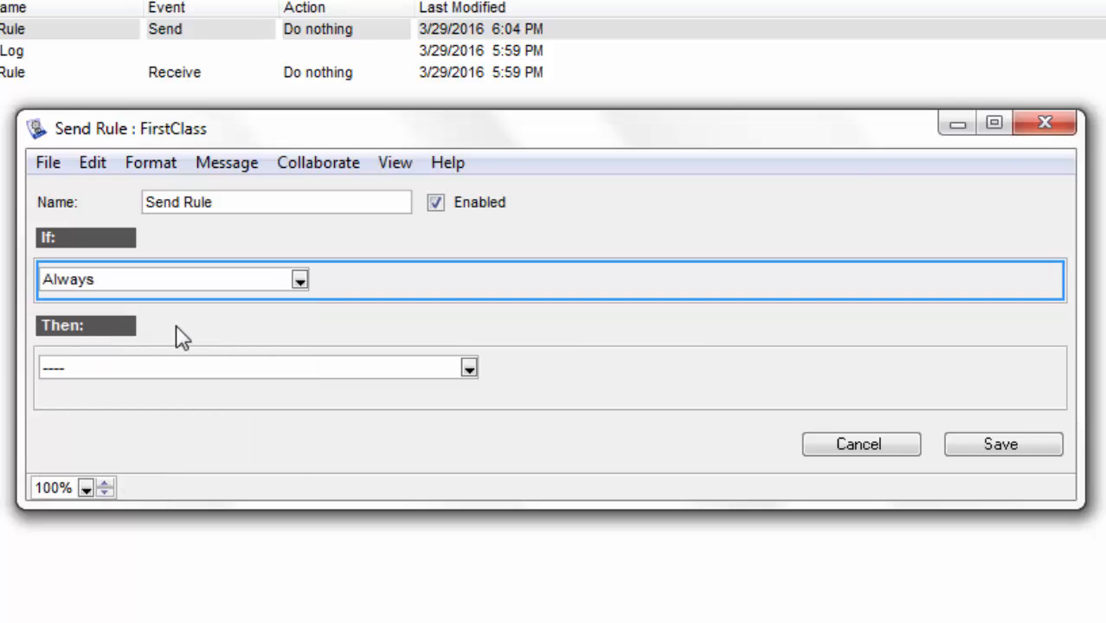
left_click(468, 370)
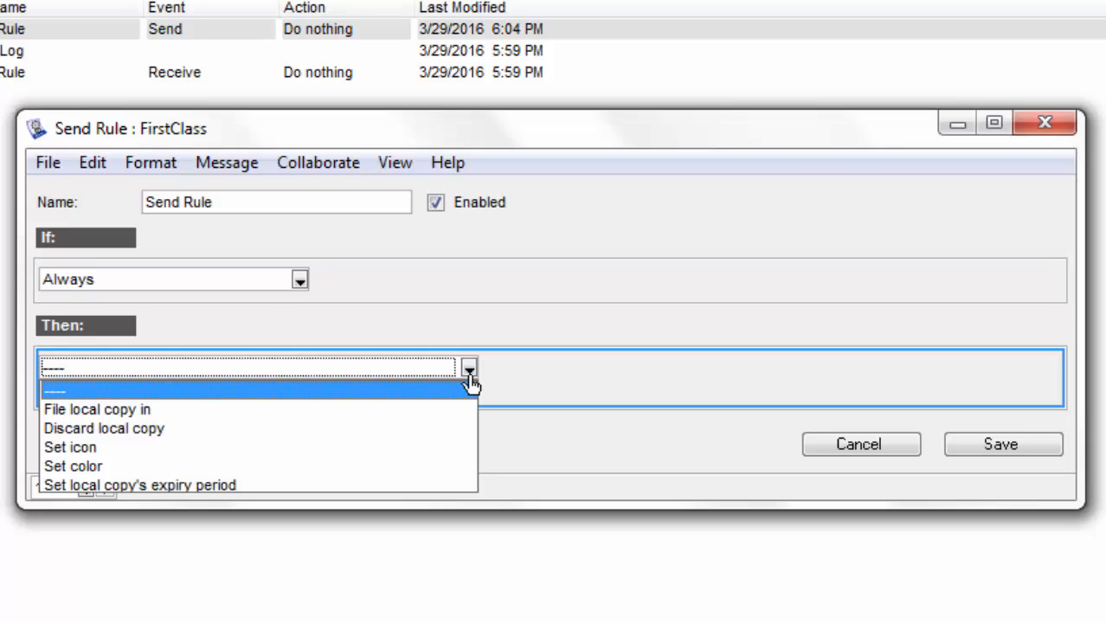
left_click(112, 410)
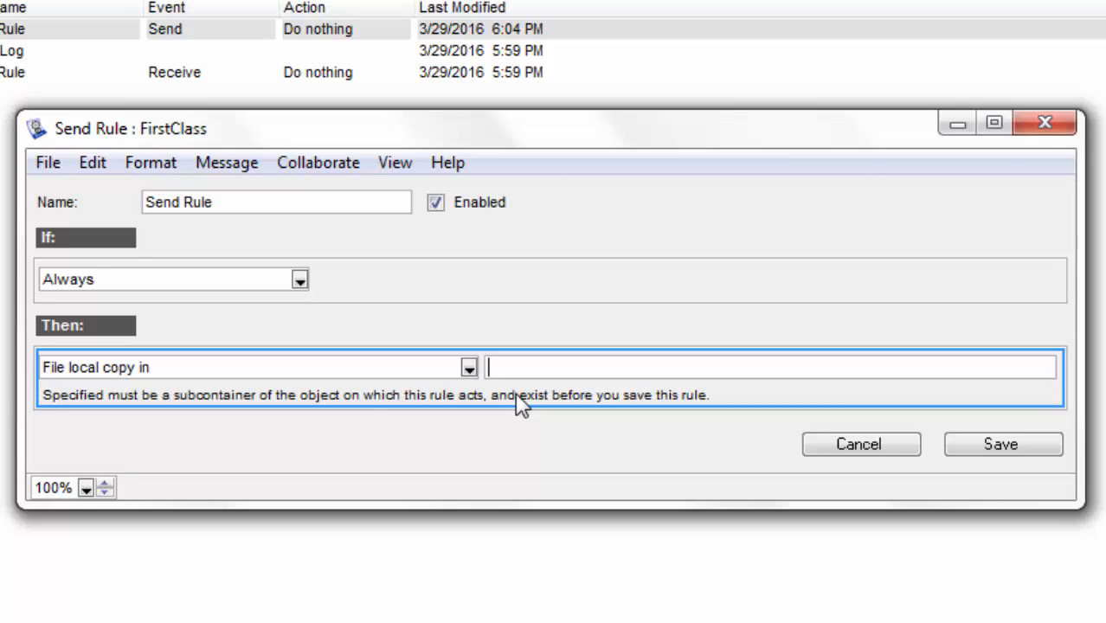
type("SENT ITEMS")
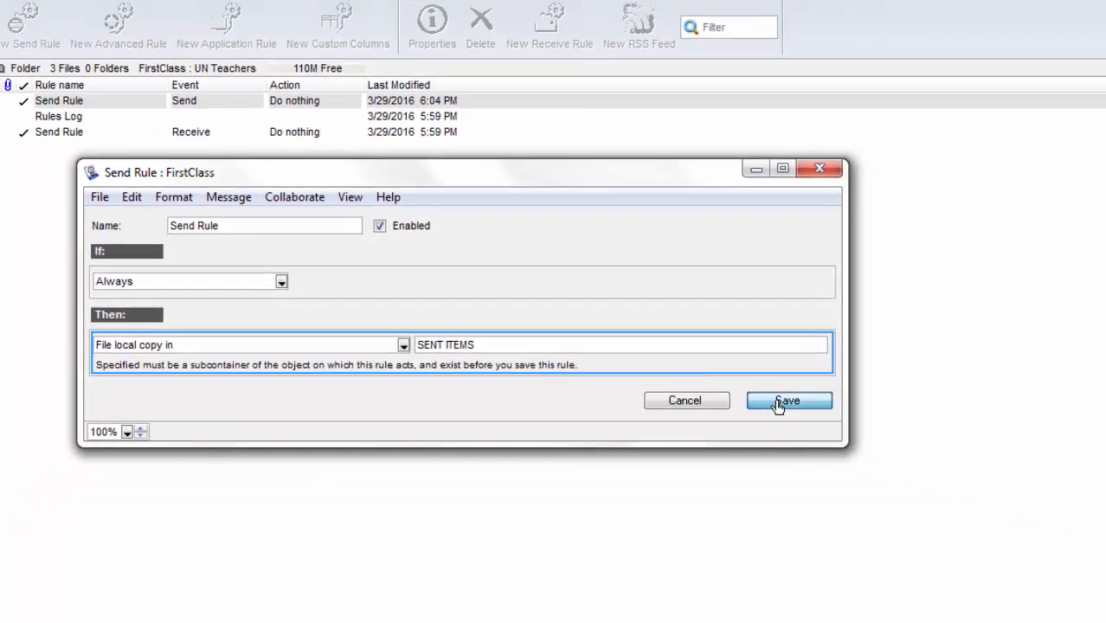
left_click(987, 450)
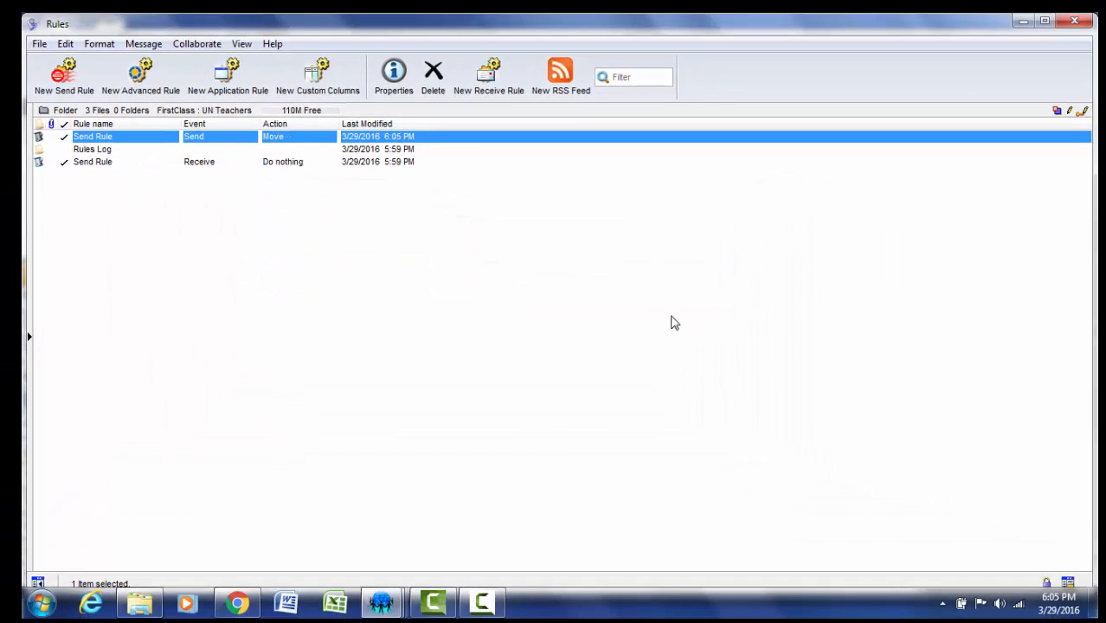
left_click(1076, 25)
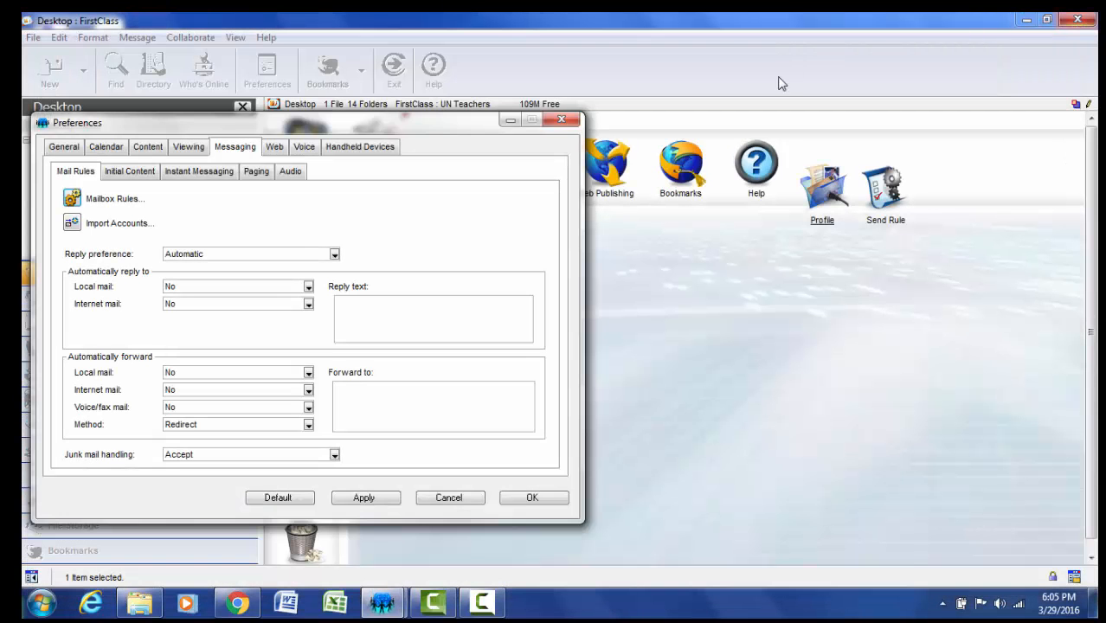
left_click(530, 500)
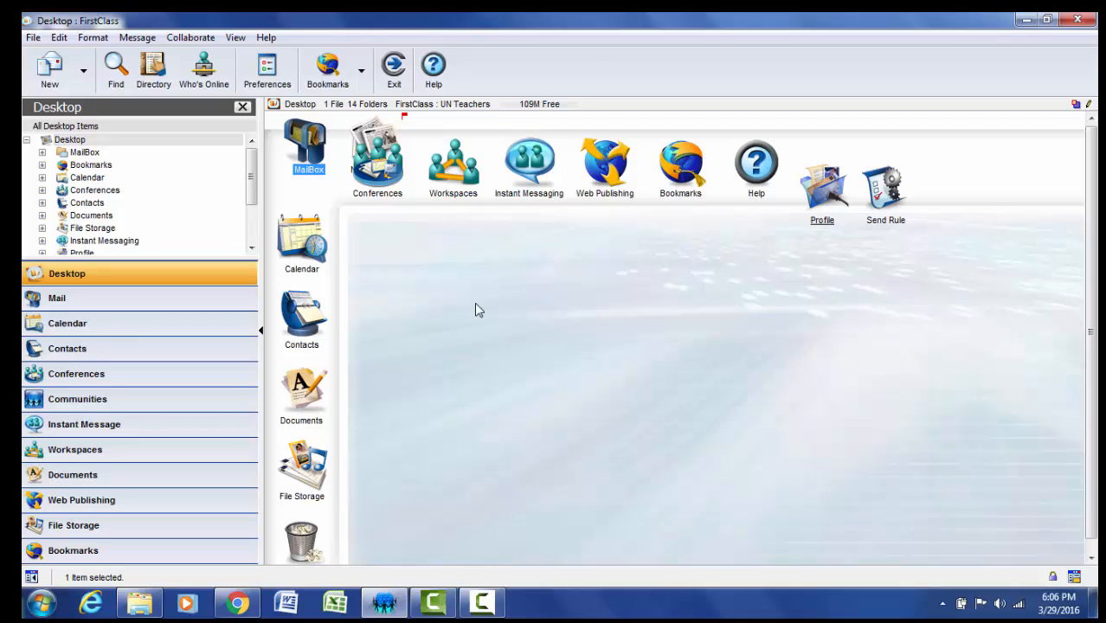
Start a new message from the MailBox and address it to the recipient by name
double_click(304, 140)
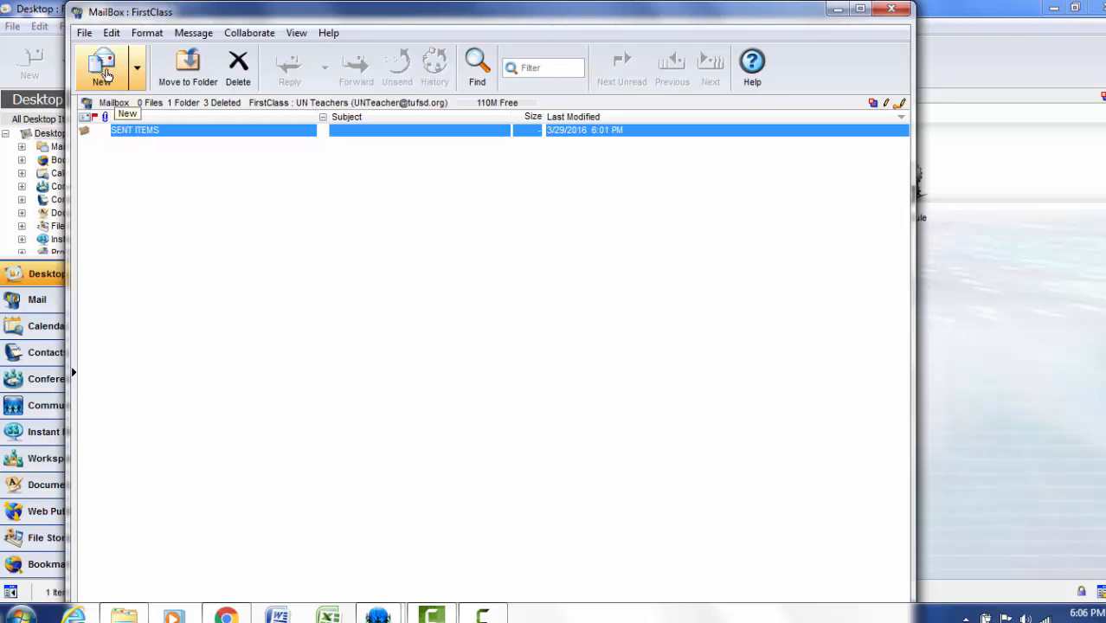
left_click(102, 69)
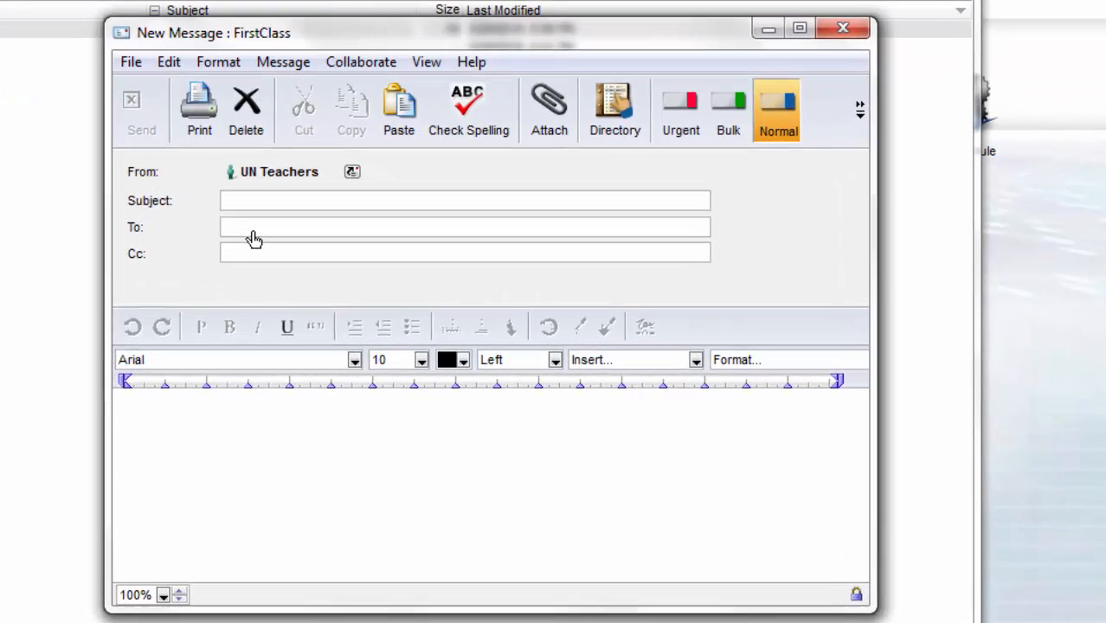
type("dANIEL")
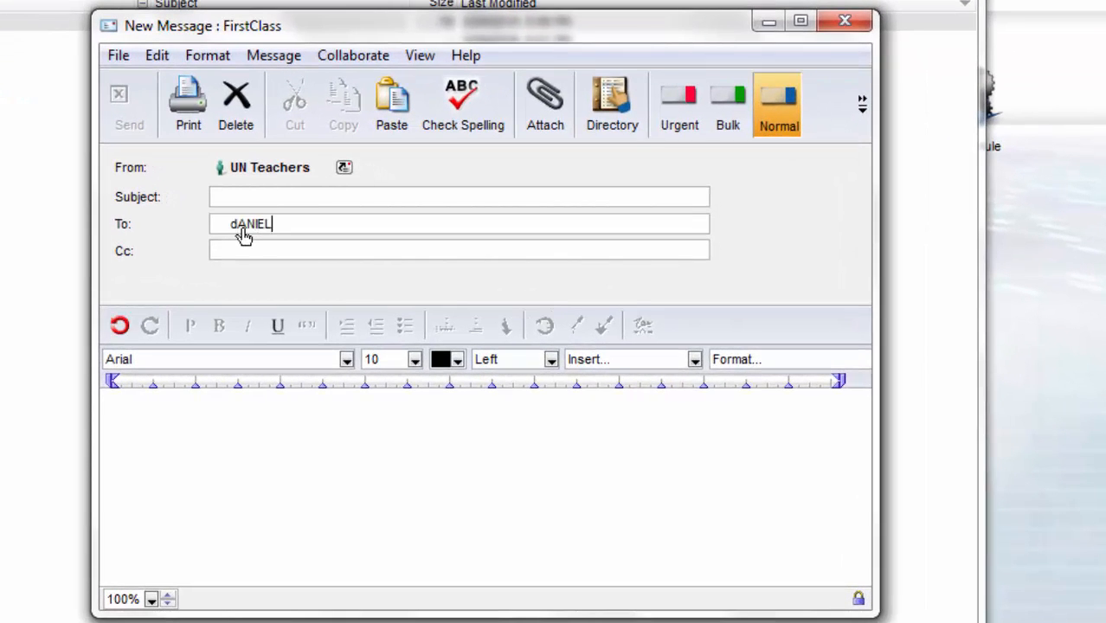
key("BackSpace")
key("BackSpace")
key("BackSpace")
key("BackSpace")
key("BackSpace")
key("BackSpace")
type("Daniel")
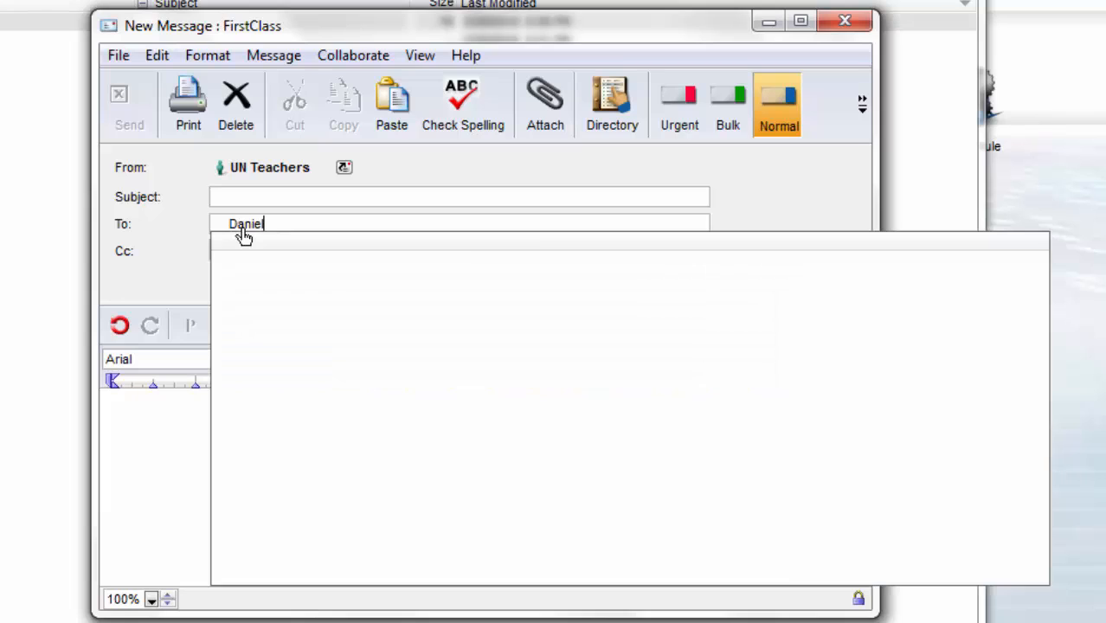
left_click(264, 280)
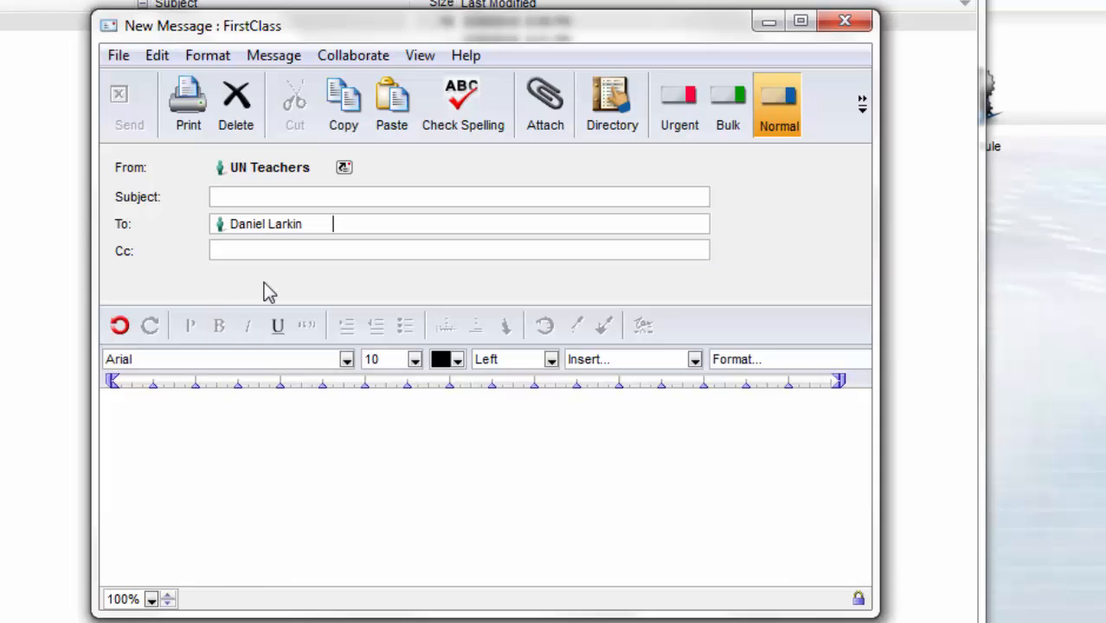
Send the message with "test" as its body and open the SENT ITEMS folder to check for the filed copy
left_click(219, 406)
type("test")
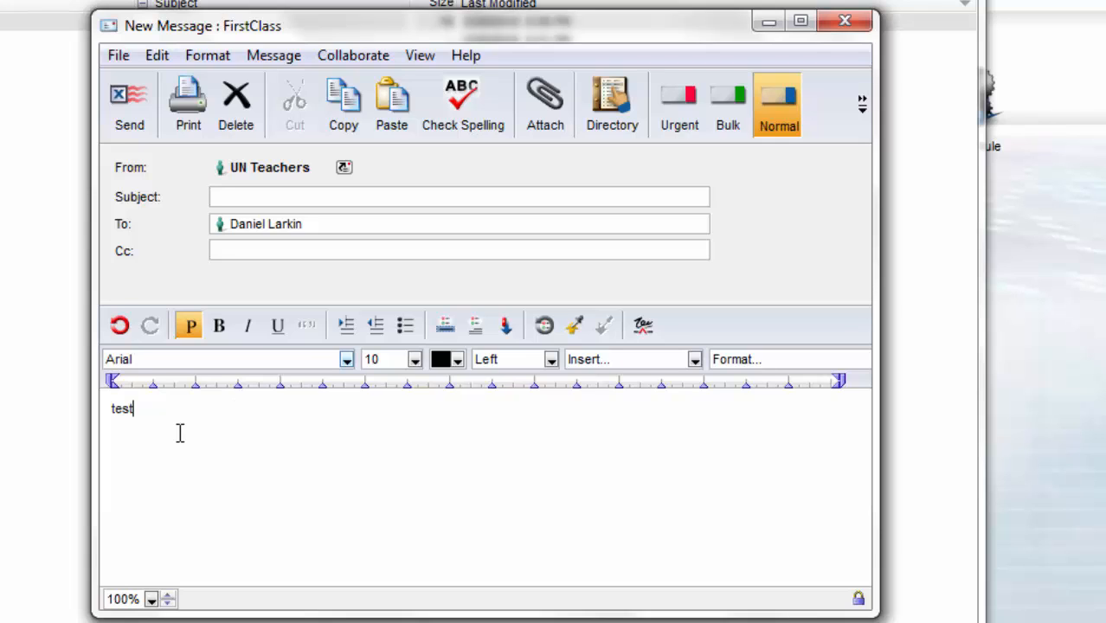
left_click(131, 122)
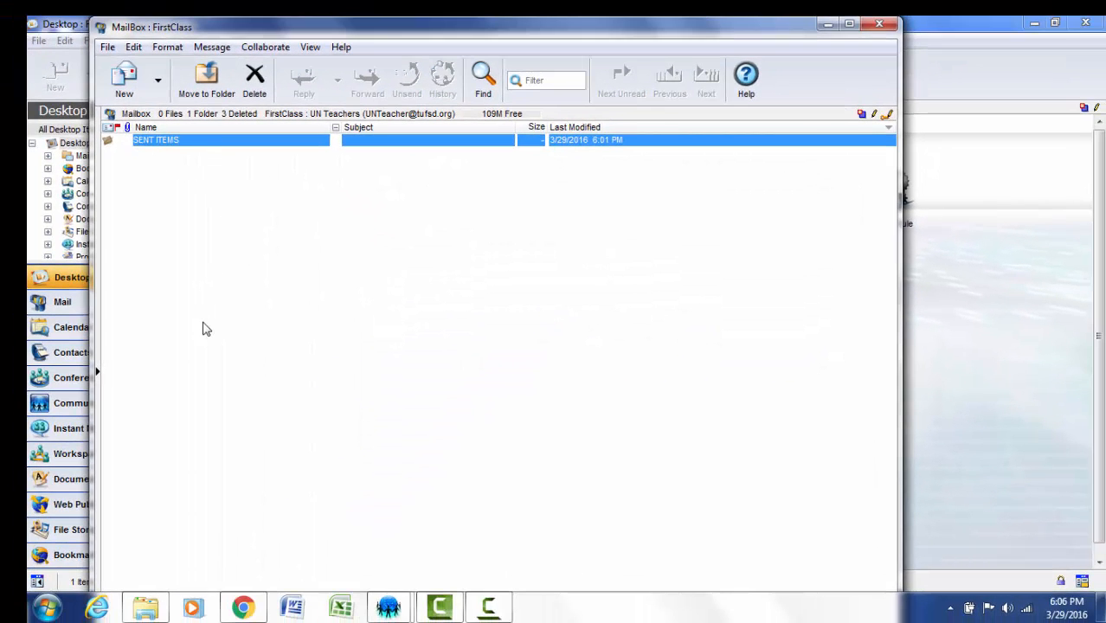
double_click(146, 148)
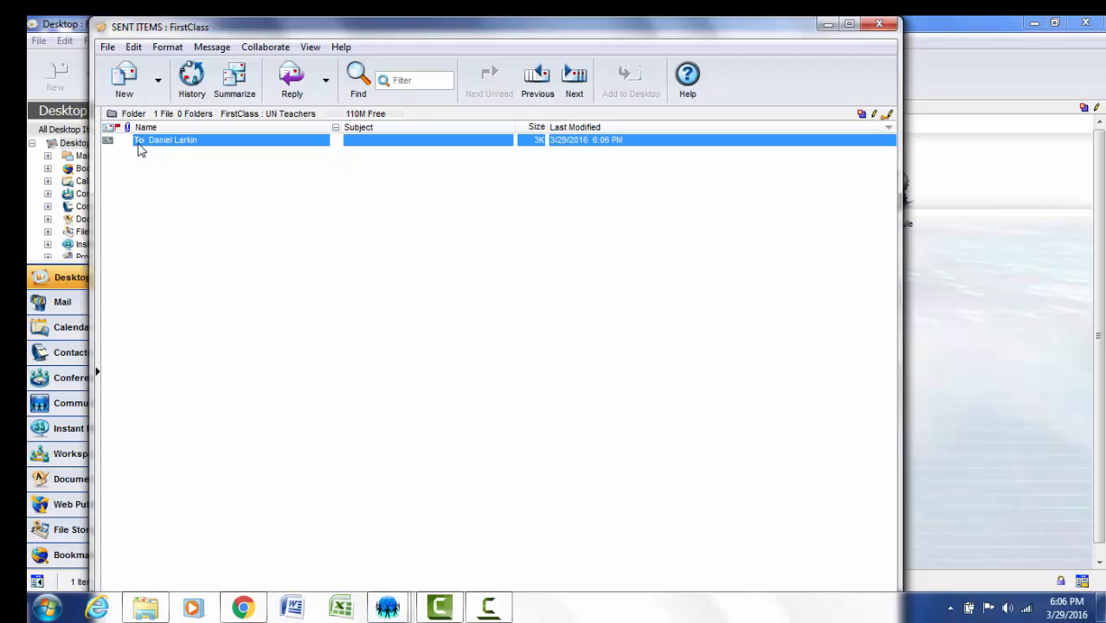